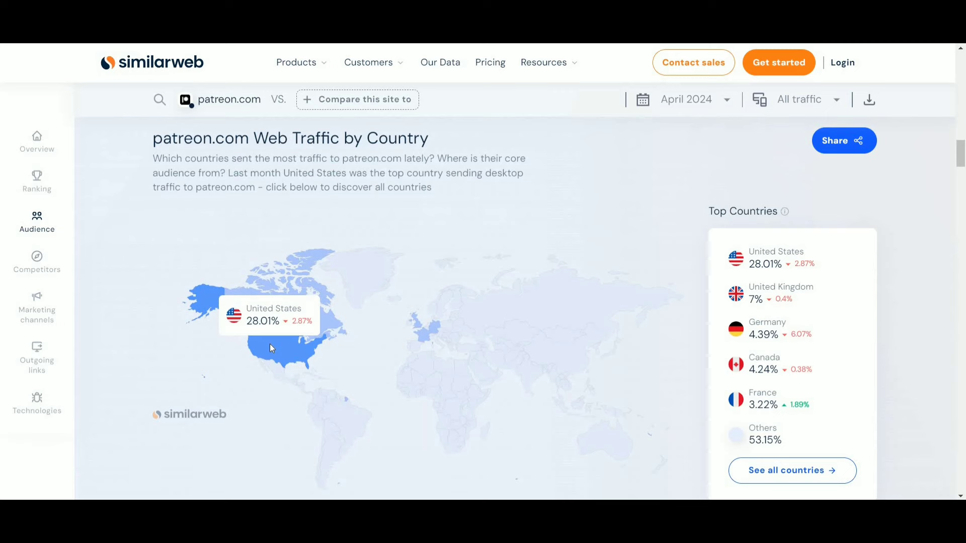
- Examine patreon.com's web traffic by country on Similarweb and its domain rating in the Ahrefs backlink checker
mouse_move(261, 306)
mouse_move(206, 295)
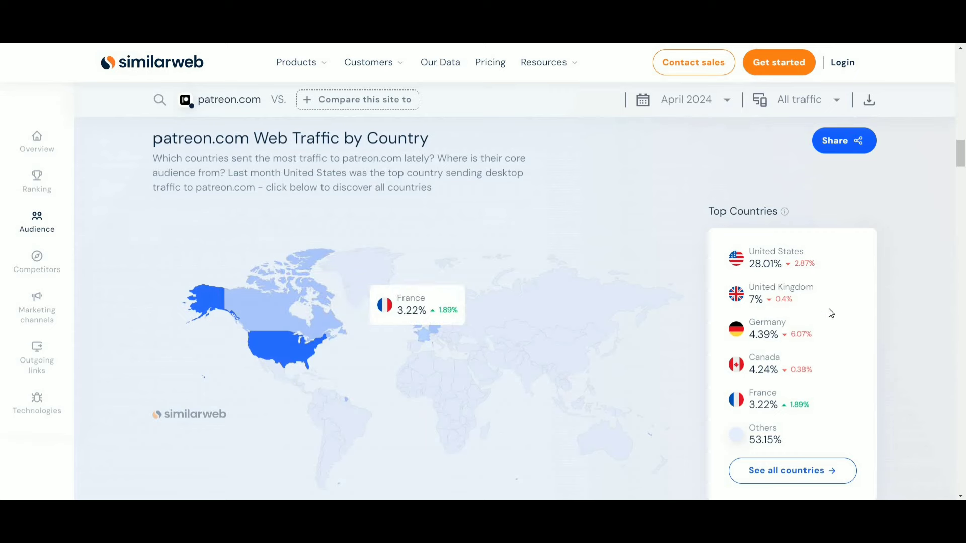
scroll(756, 372, "down", 1)
scroll(756, 372, "down", 3)
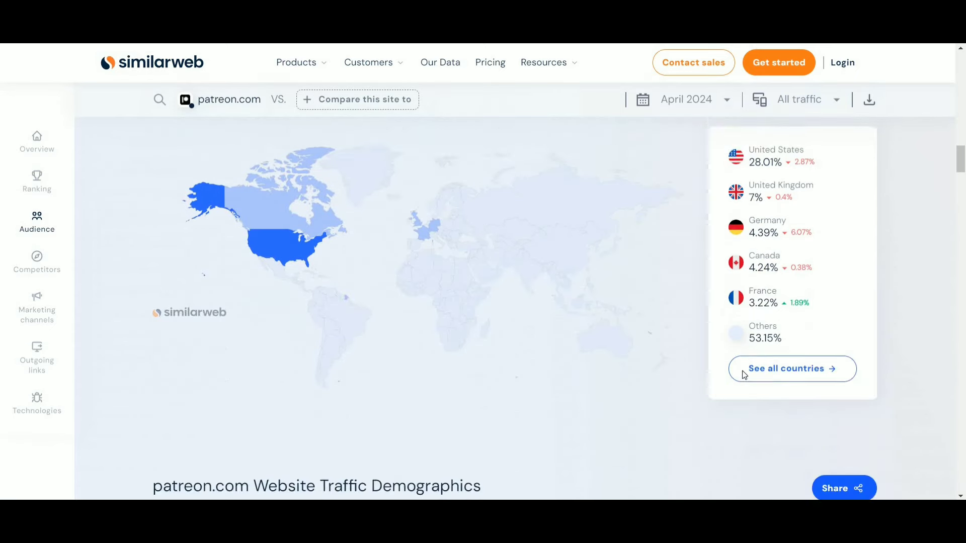
scroll(190, 107, "up", 5)
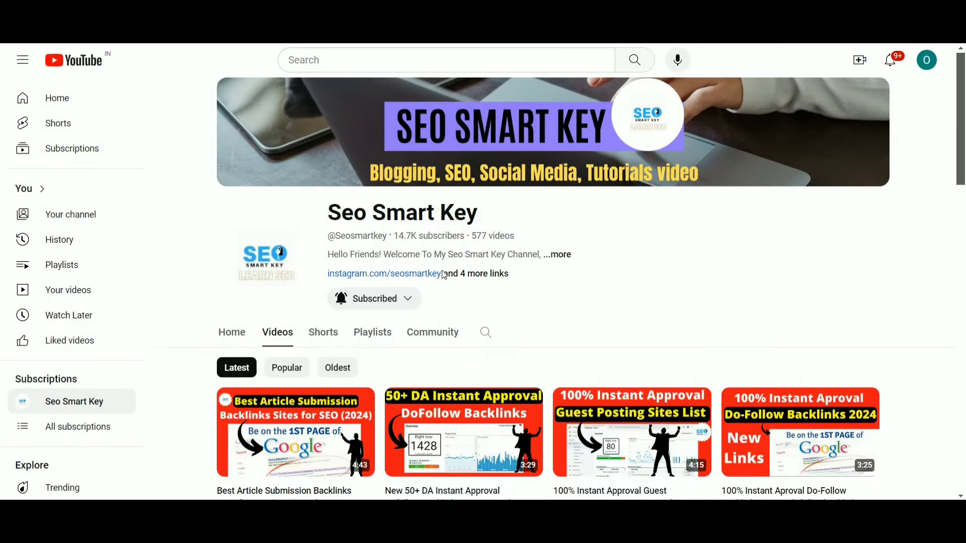
scroll(445, 275, "down", 3)
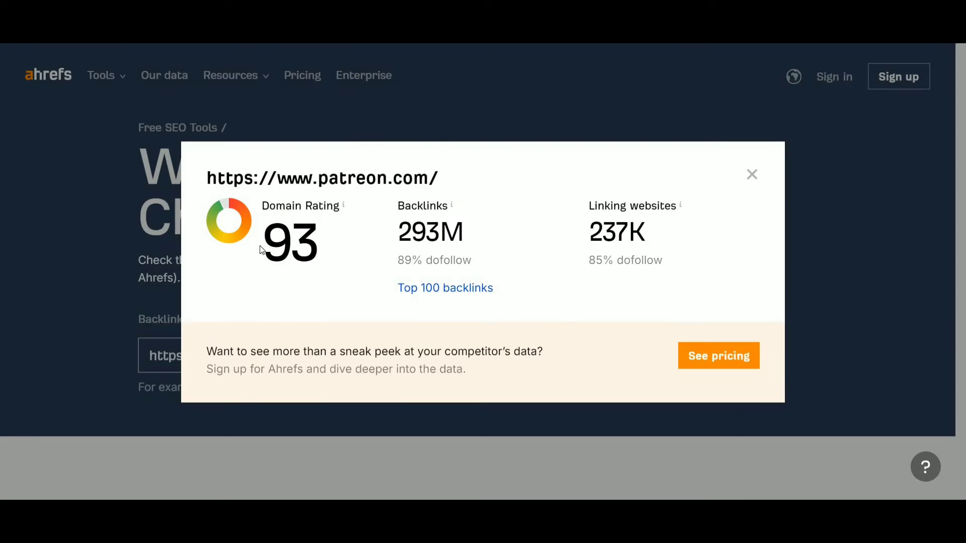
left_click_drag(262, 248, 337, 253)
left_click(347, 262)
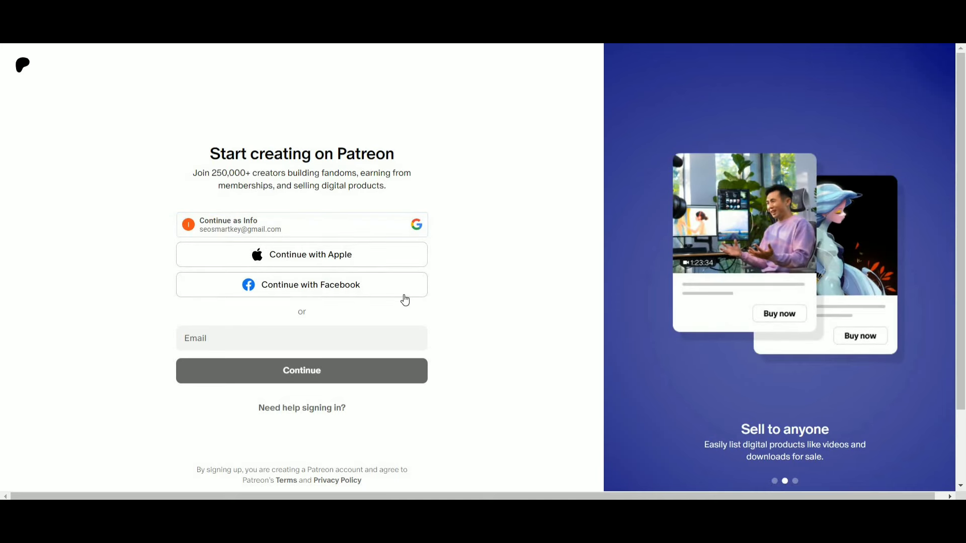
- Sign in to Patreon with the existing Google account and start a new text post
left_click(298, 225)
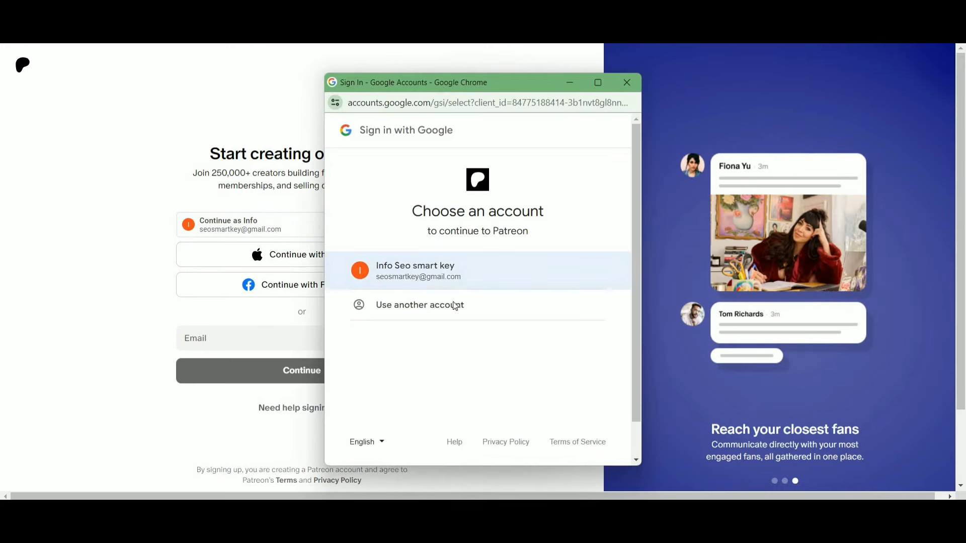
left_click(415, 276)
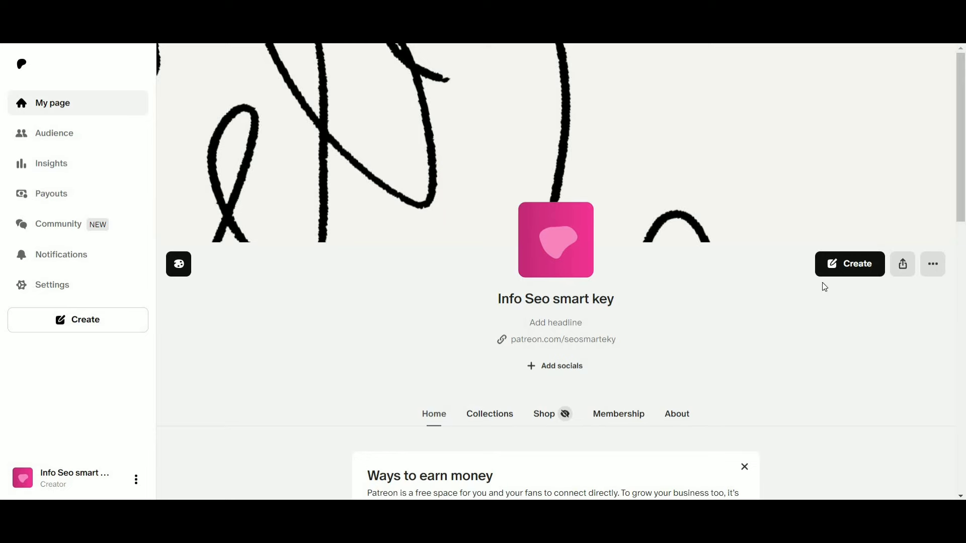
left_click(858, 269)
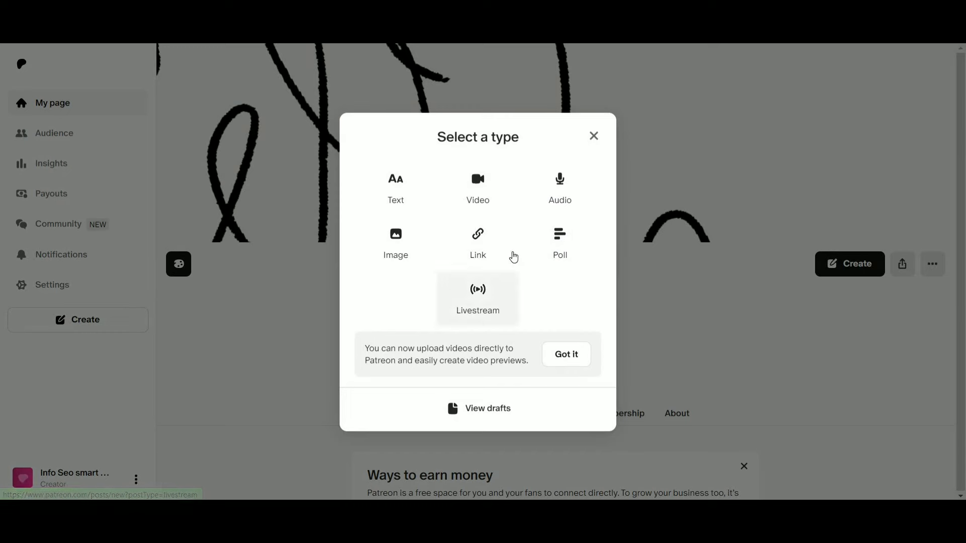
left_click(402, 197)
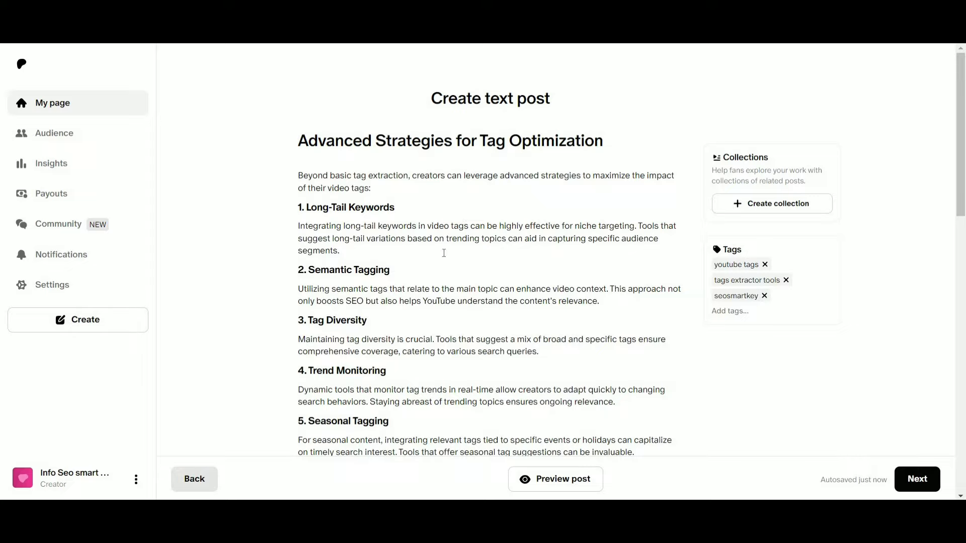
- Make the phrase "YouTube tag extractor tools" bold in the Closing Thoughts paragraph of the post
scroll(444, 253, "down", 15)
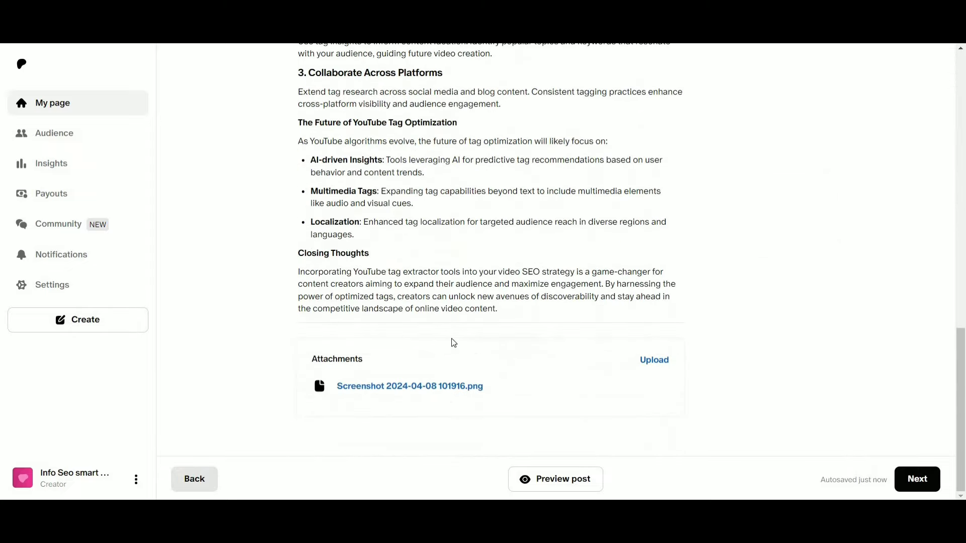
scroll(649, 320, "up", 12)
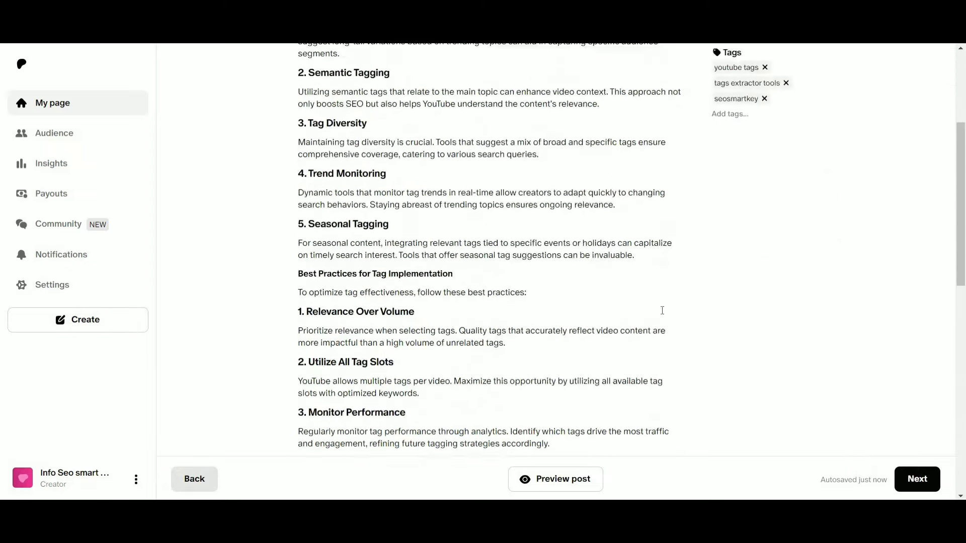
scroll(662, 310, "up", 4)
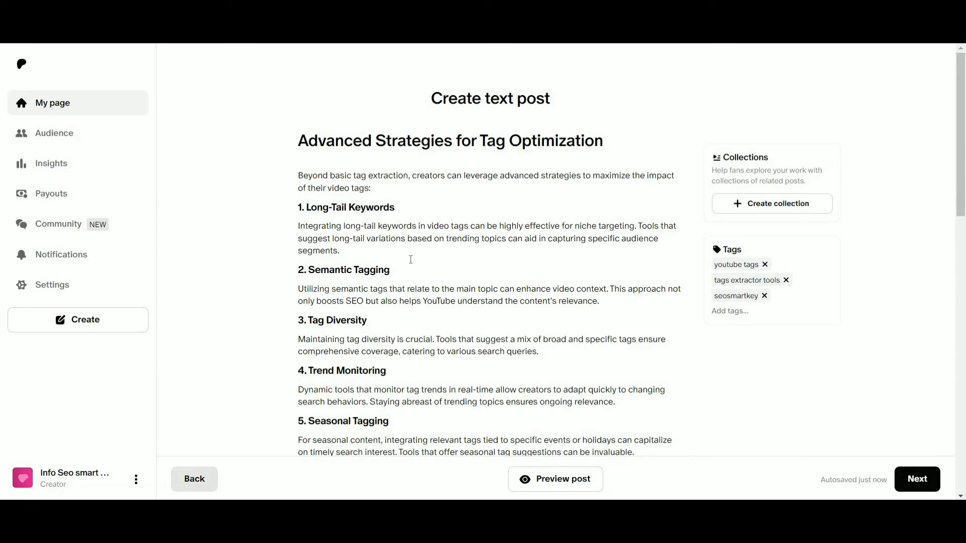
scroll(411, 259, "down", 15)
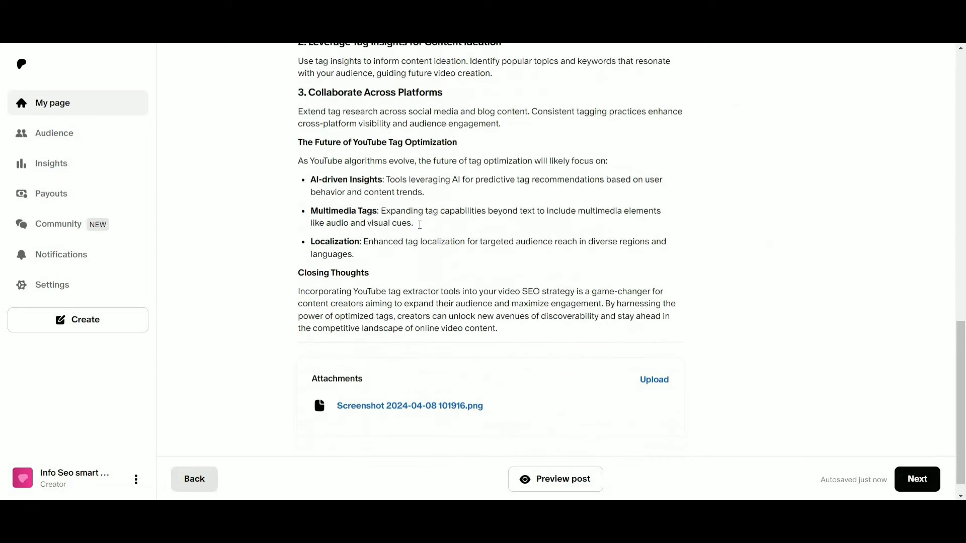
left_click(356, 288)
key("shift+Right")
key("shift+Right")
key("shift+Right")
key("shift+Right")
key("shift+Right")
key("shift+Right")
key("shift+Right")
key("shift+Right")
key("shift+Right")
key("shift+Right")
key("shift+Right")
key("shift+Right")
key("shift+Right")
key("shift+Right")
key("shift+Right")
key("shift+Right")
key("shift+Right")
key("shift+Right")
key("shift+Right")
key("shift+Right")
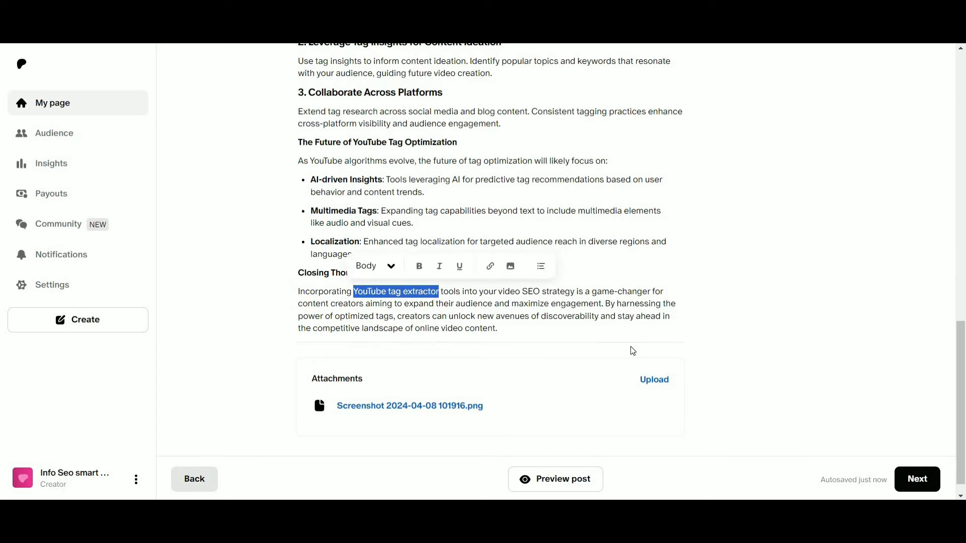
key("shift+Right")
key("shift+Right")
key("shift+Right")
key("shift+Right")
key("shift+Right")
key("shift+Right")
left_click(420, 266)
left_click(468, 292)
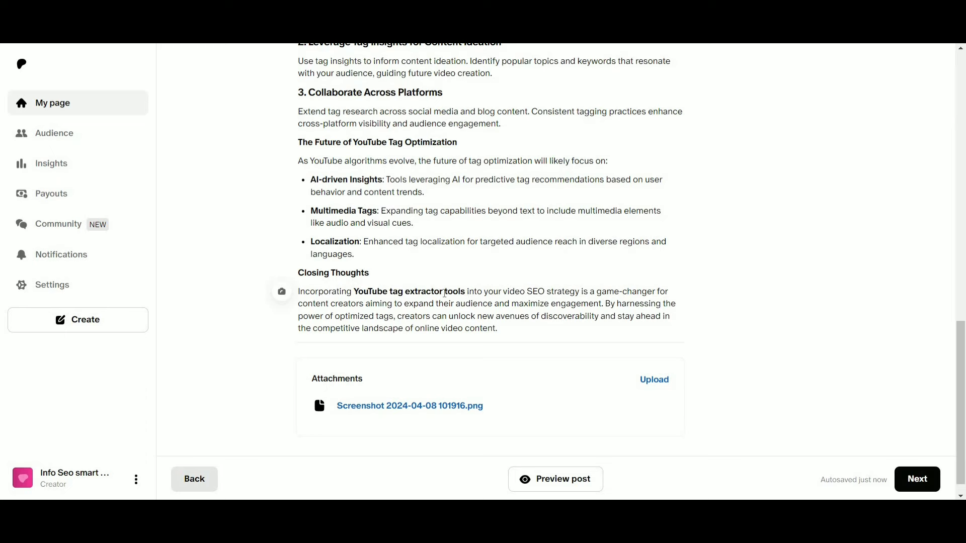
left_click(354, 292)
key("shift+Right")
key("shift+Right")
key("shift+Right")
key("shift+Right")
key("shift+Right")
key("shift+Right")
key("shift+Right")
key("shift+Right")
key("shift+Right")
key("shift+Right")
key("shift+Right")
key("shift+Right")
key("shift+Right")
key("shift+Right")
key("shift+Right")
key("shift+Right")
key("shift+Right")
key("shift+Right")
key("shift+Right")
key("shift+Right")
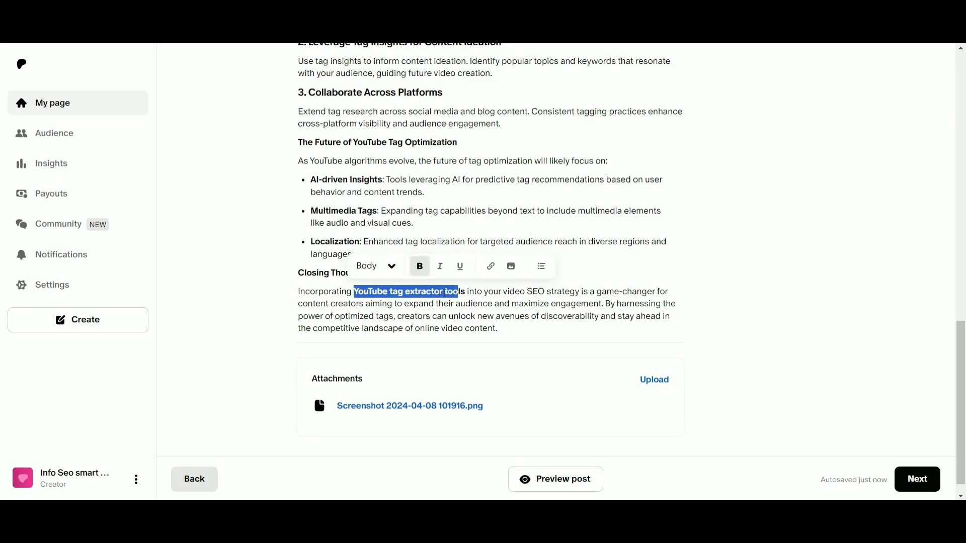
key("shift+Right")
key("shift+Right")
left_click(490, 267)
left_click(489, 262)
type("https://seosmartway.in/tools/youtube-tag-extractor/")
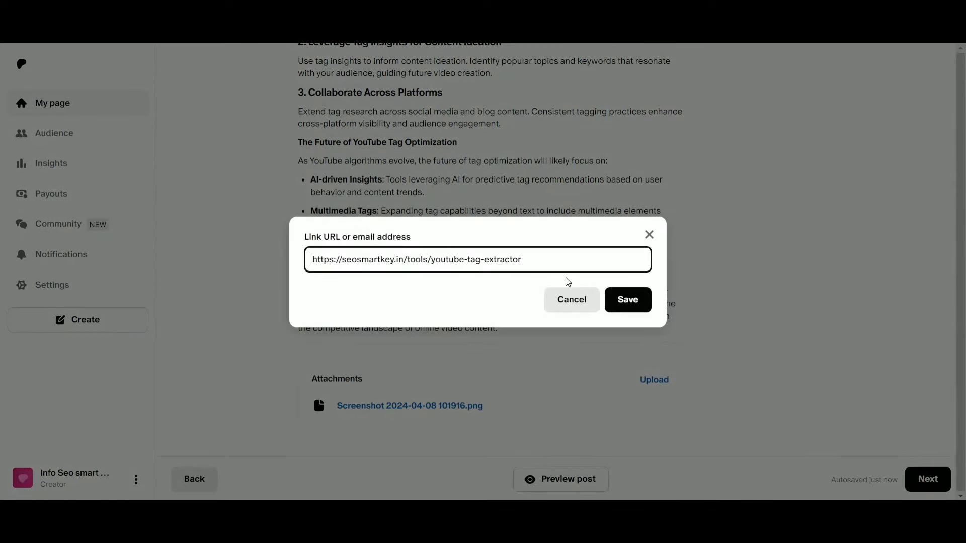
left_click(627, 302)
scroll(527, 314, "down", 5)
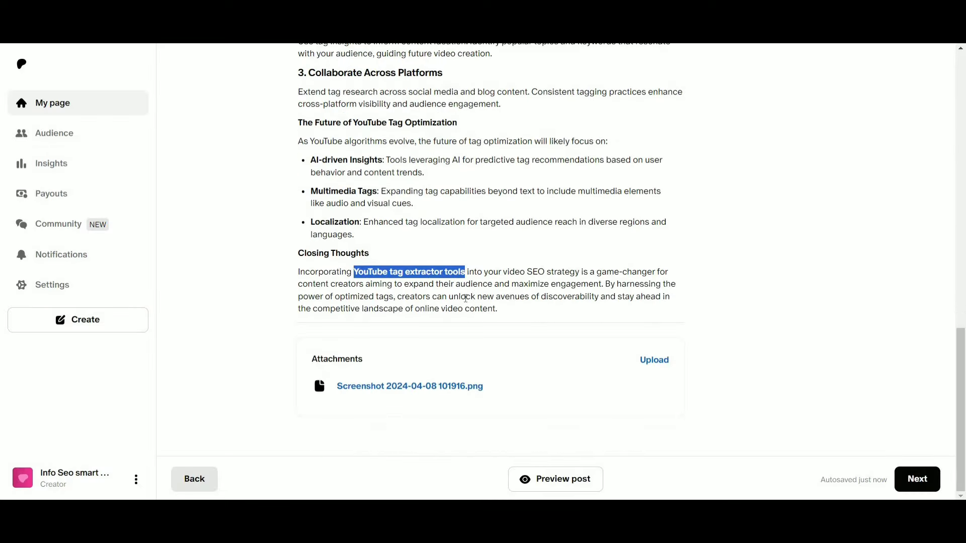
left_click(488, 284)
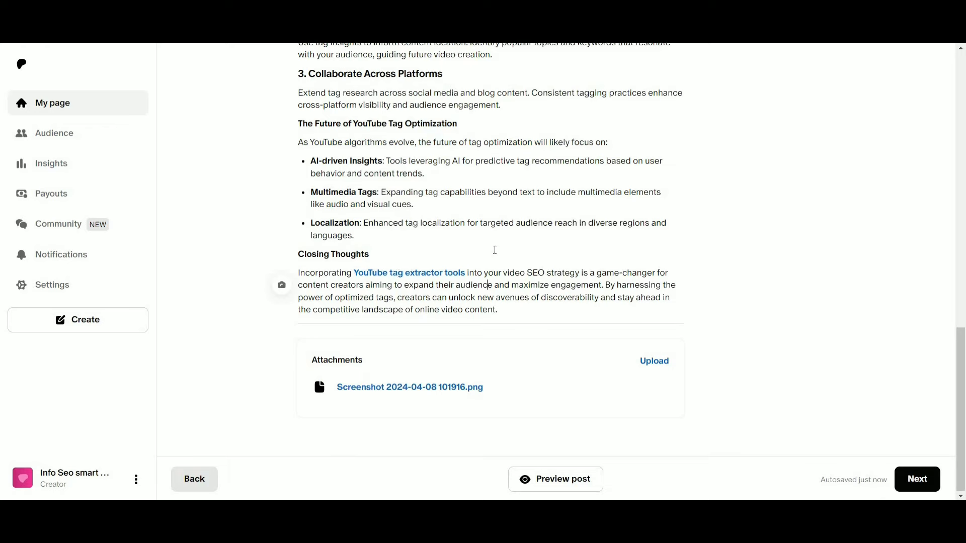
scroll(494, 250, "up", 20)
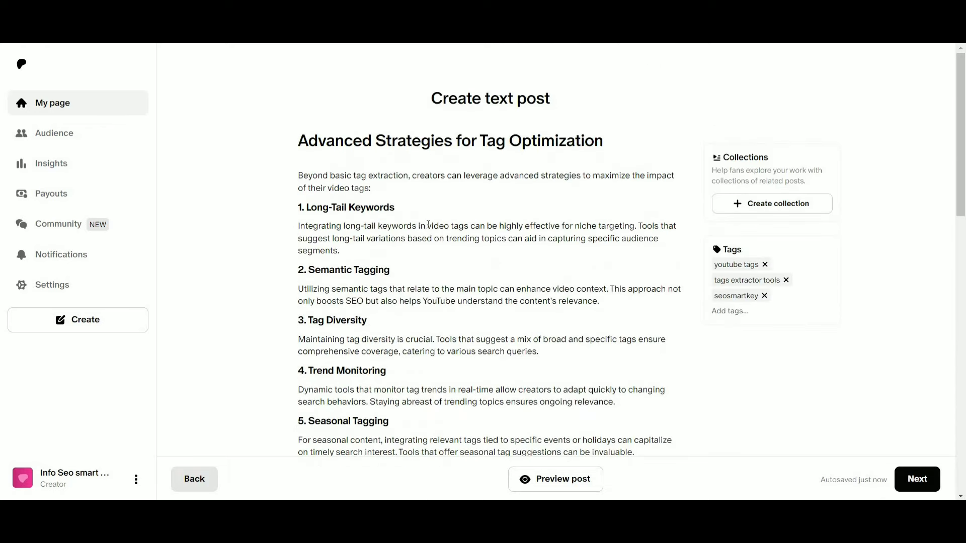
left_click(481, 226)
key("shift+Right")
key("shift+Right")
key("shift+Right")
key("shift+Right")
key("shift+Right")
key("shift+Right")
key("shift+Right")
key("shift+Right")
key("shift+Right")
key("shift+Right")
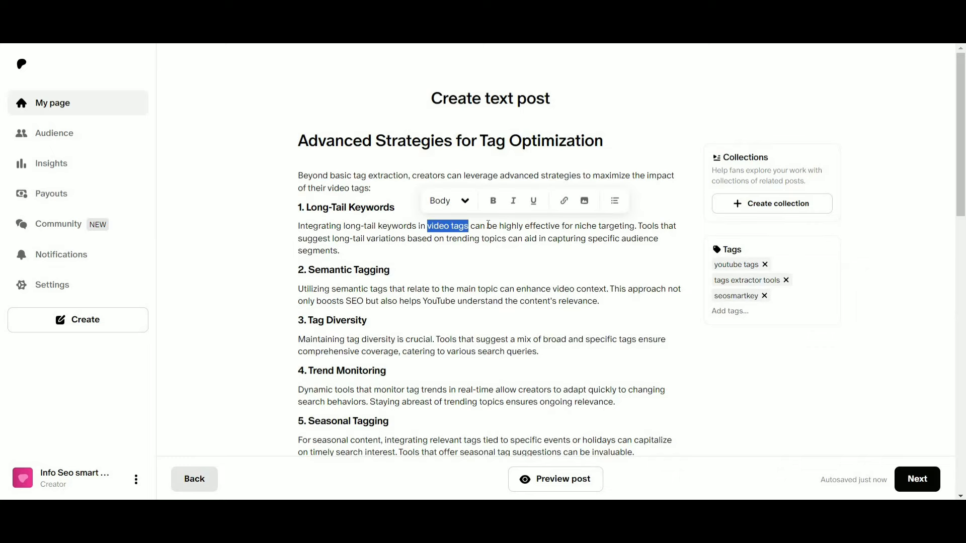
left_click(564, 200)
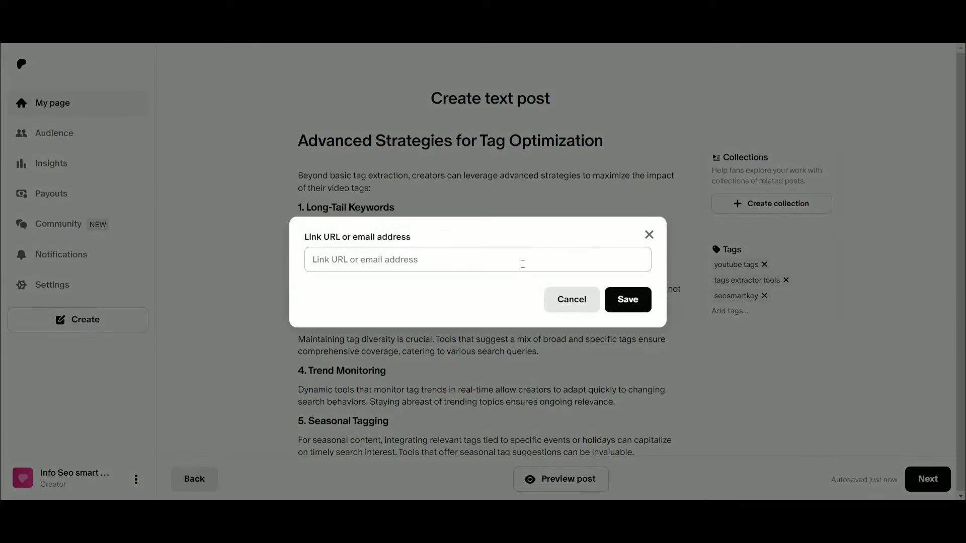
left_click(524, 260)
type("https://seosmartkey.in/tools/youtube-tag-extractor")
left_click(628, 299)
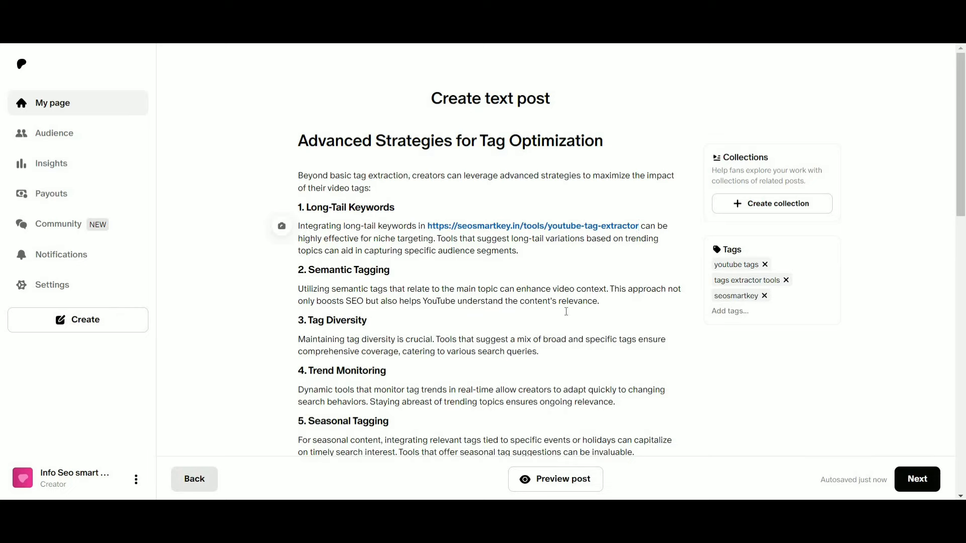
key("ctrl+z")
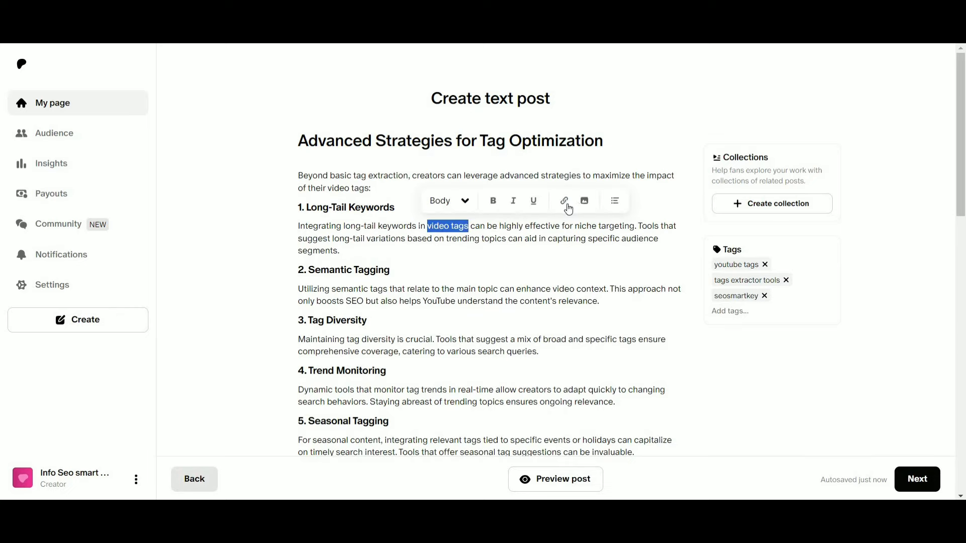
left_click(564, 201)
left_click(513, 264)
type("https://seosmartkey.in/tools/youtube-tag-extractor/")
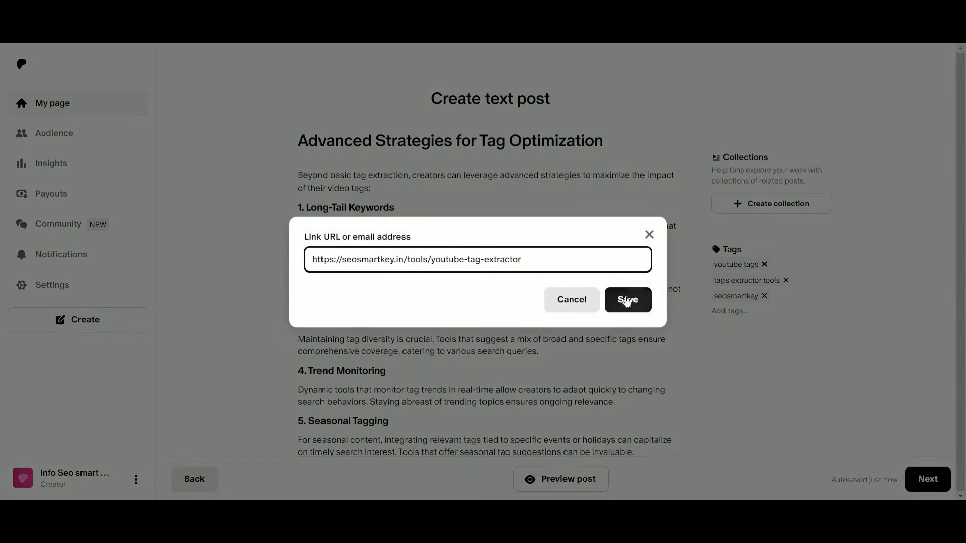
left_click(626, 301)
left_click(606, 310)
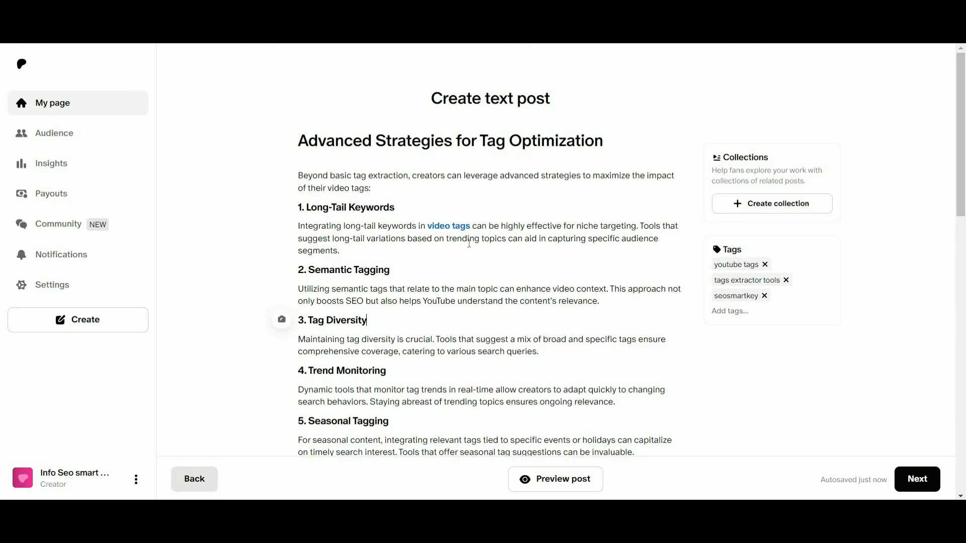
- Continue to the post settings and publish the "Advanced Strategies for Tag Optimization" post
scroll(598, 307, "down", 14)
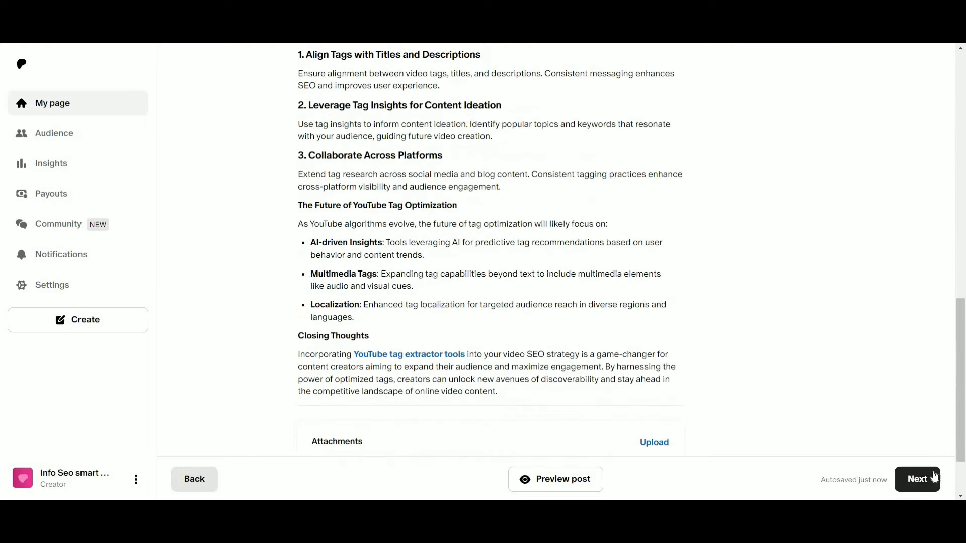
left_click(928, 481)
scroll(719, 298, "up", 2)
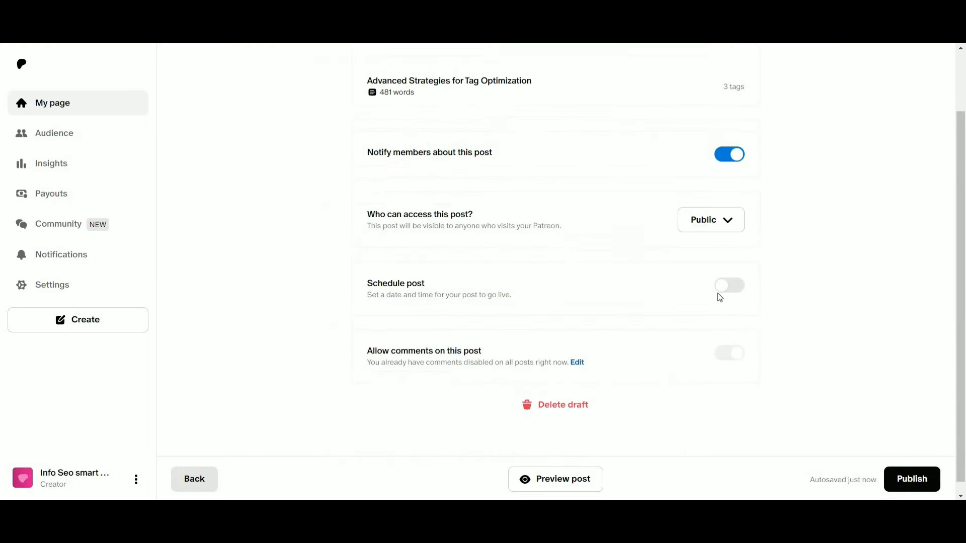
left_click(912, 479)
- Copy the published post's link, open it in an incognito window and check the post's embedded links
left_click(557, 459)
key("alt+f")
left_click(868, 113)
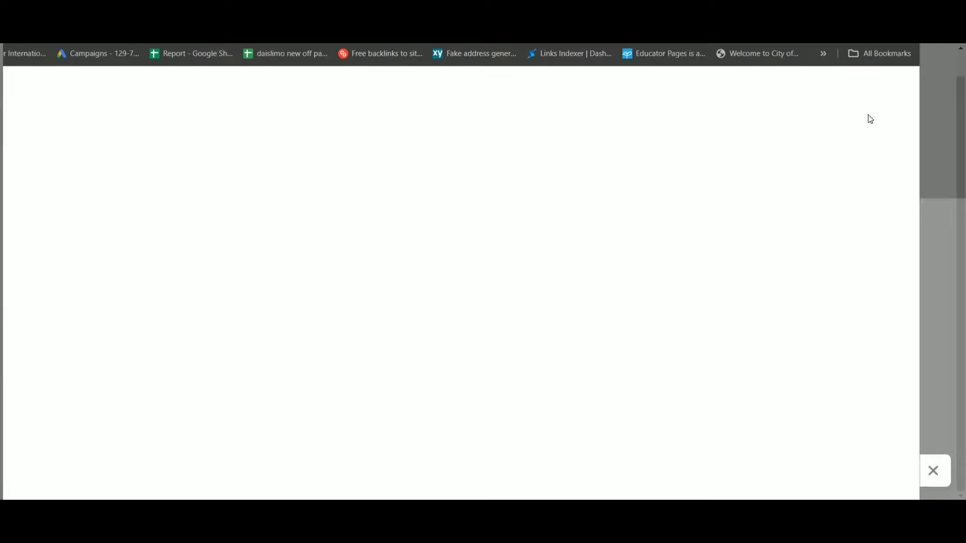
type("https://www.patreon.com/posts/advanced-for-tag-104033442?utm_medium=clipboard_copy&utm_source=copyLink&utm_campaign=postshare_creator&utm_content=join_link")
key("Return")
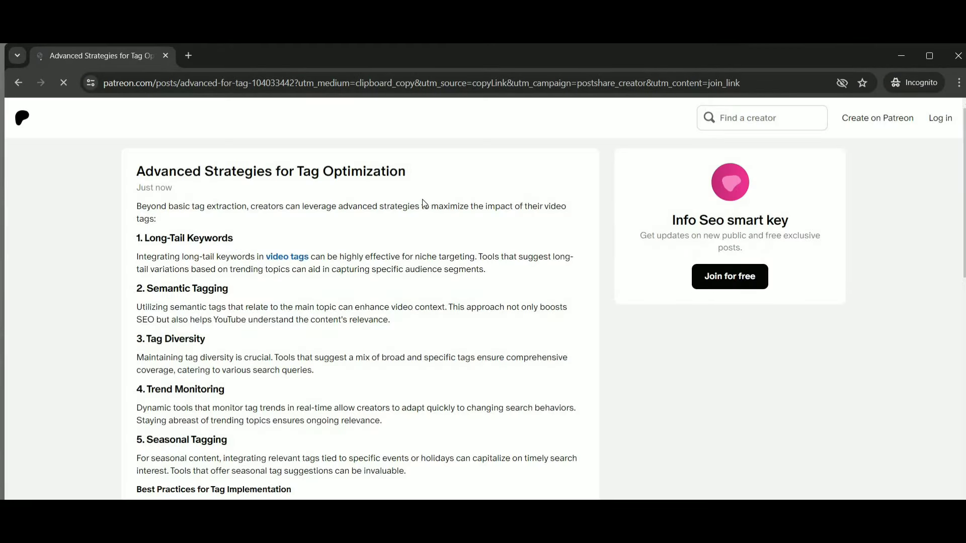
scroll(421, 199, "down", 6)
scroll(422, 199, "down", 5)
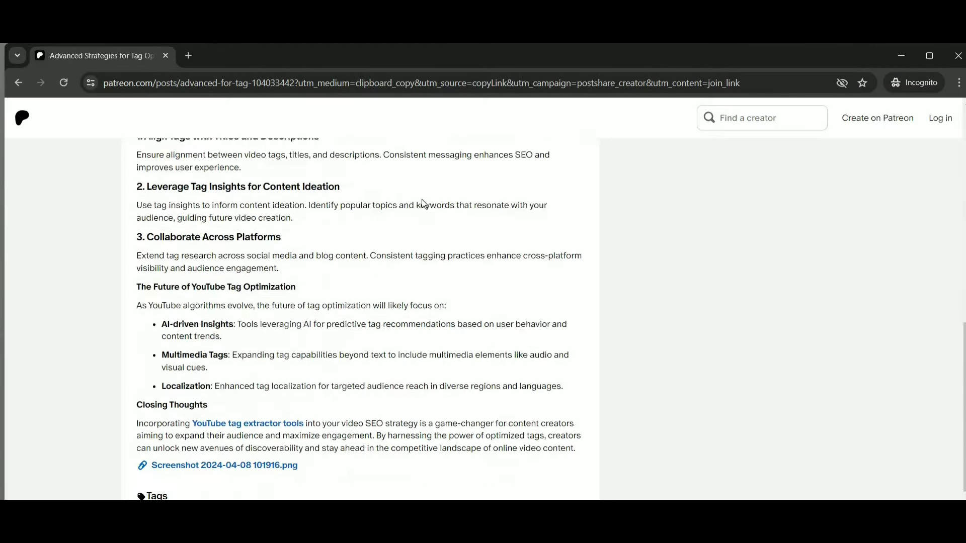